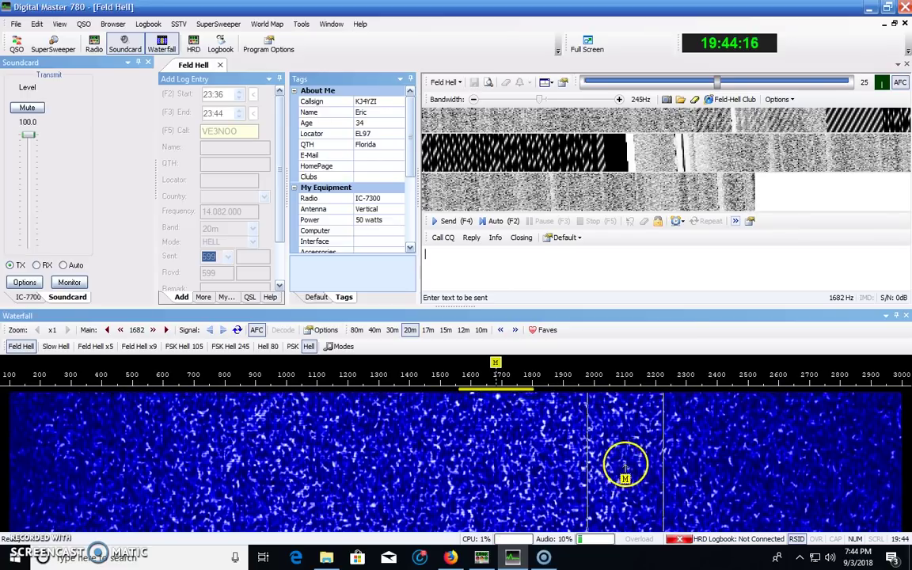
Step: Place the cursor in the transmit text box to prepare the callsign reply
left_click(728, 277)
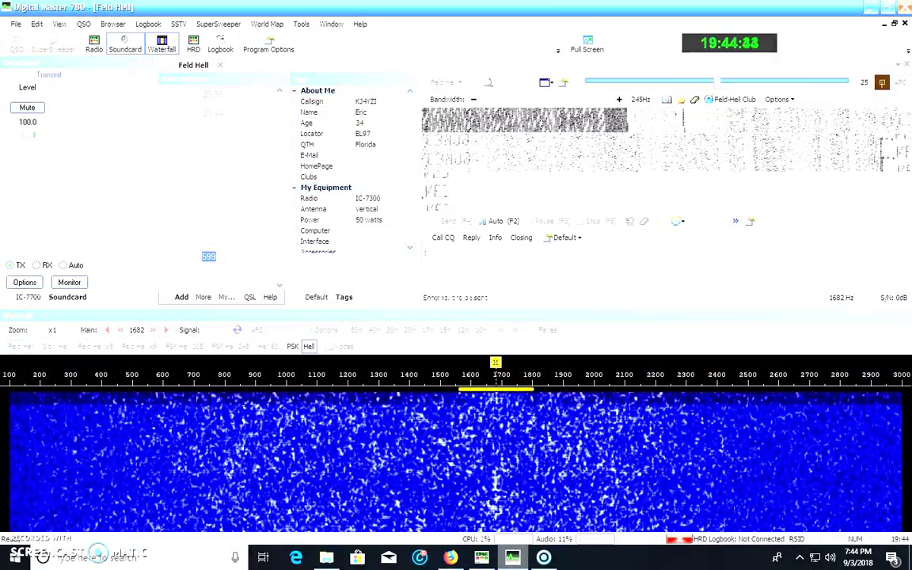
Step: Send the short callsign reply with the Reply macro, then stop transmitting to receive
left_click(471, 238)
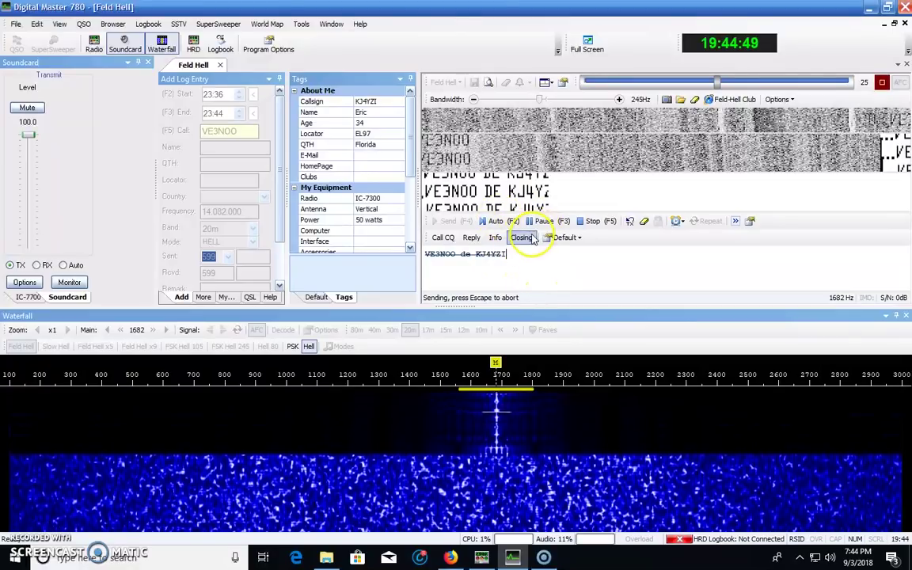
left_click(589, 220)
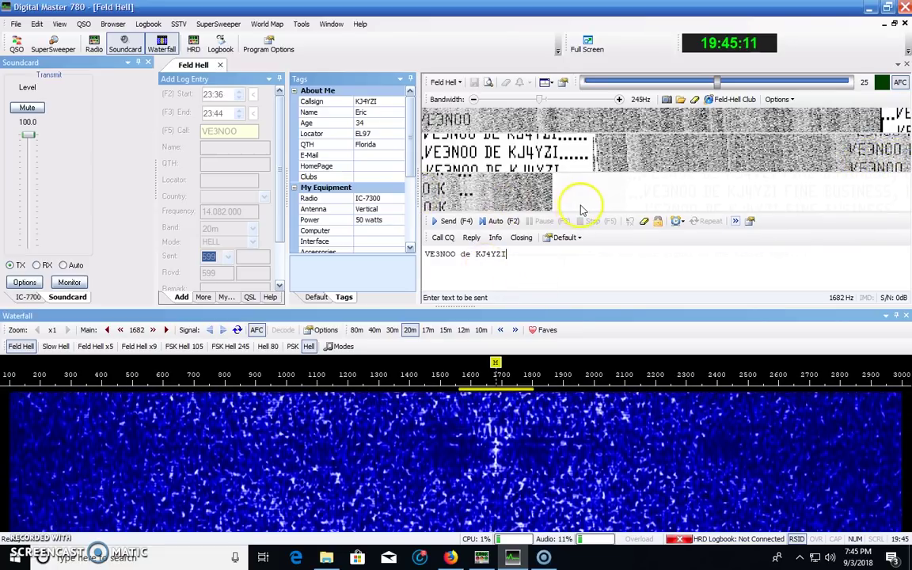
Step: Transmit 'fine business, I can see your signal on the ticker tape.. BTU' in Feld Hell
left_click(521, 237)
type("fine business, I can see your signal on the ticker tape.. BTU de KJ4YZI...")
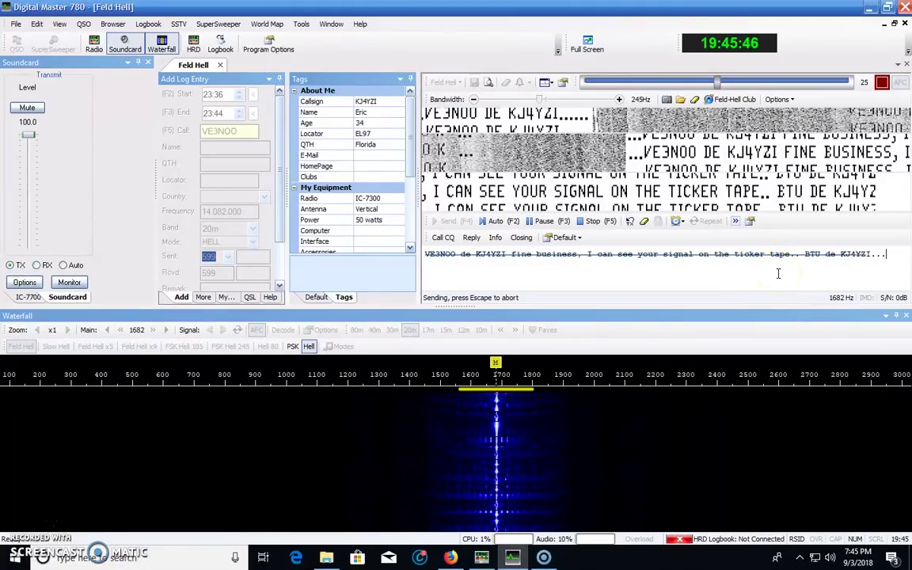
Step: Stop transmitting and receive the 559 report and 'I LIKE HELL' remark
left_click(596, 223)
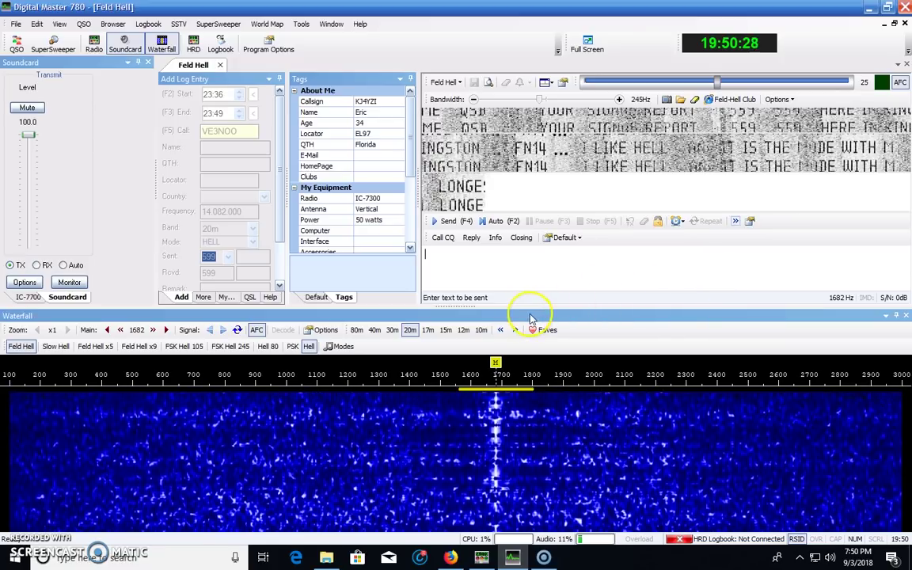
Step: Check the list of Hell modes and close it, keeping Feld Hell selected
left_click(308, 347)
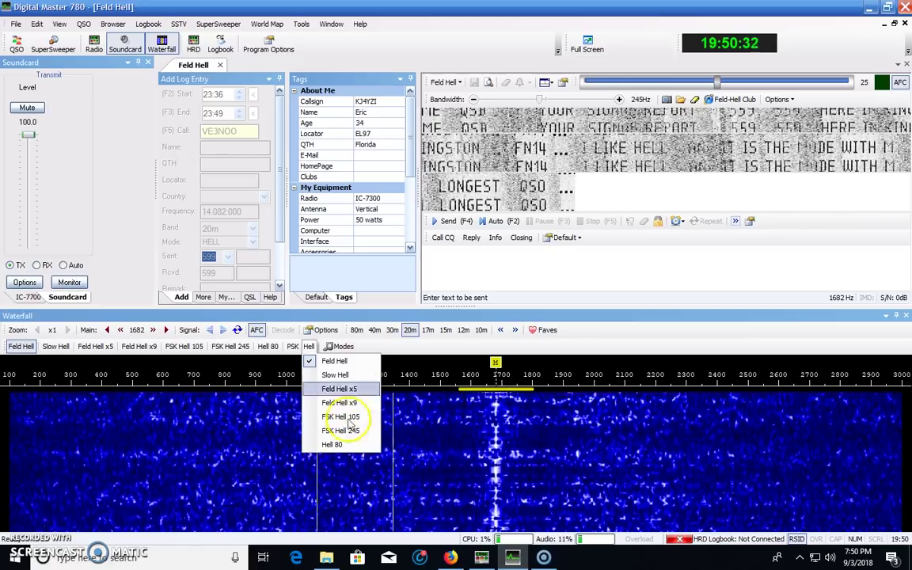
left_click(565, 266)
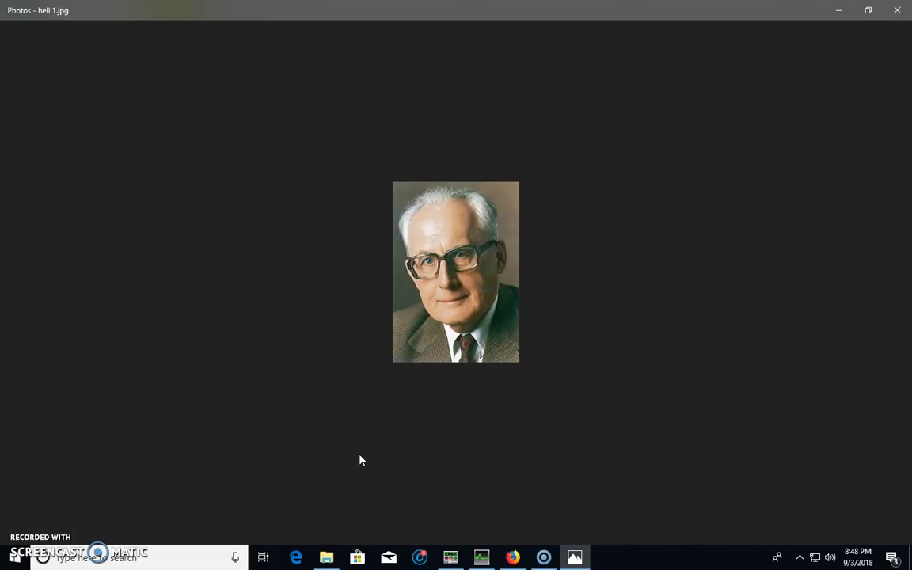
Step: Advance Photos to hell 2.jpg, the olive-green Hell teleprinter with tape reel
key("Right")
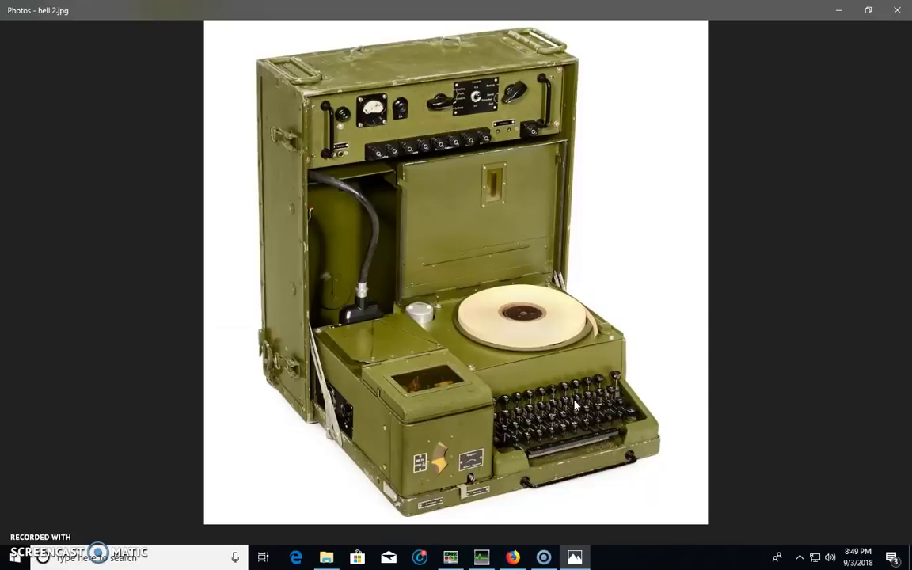
Step: Step through hell2.jpg, hell3.jpg and hell4.gif in Photos
key("Right")
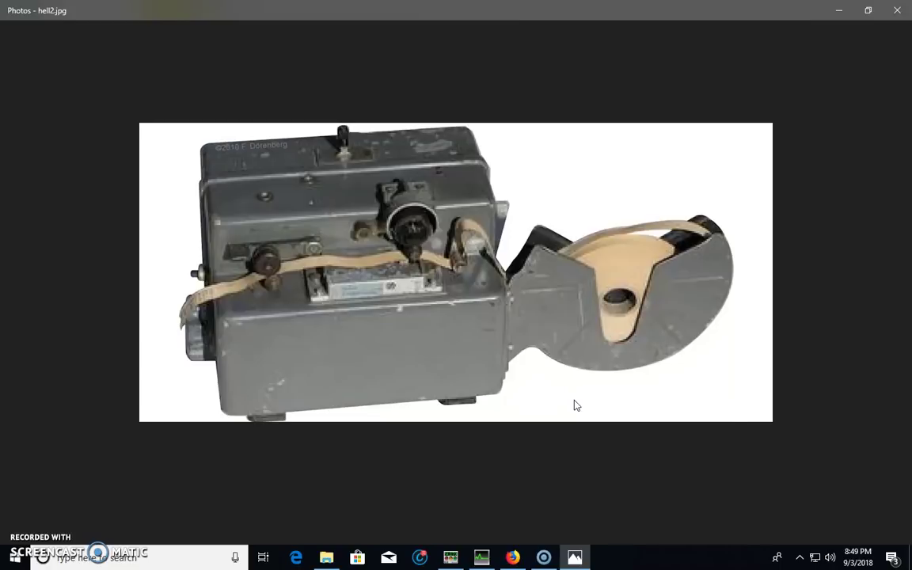
key("Right")
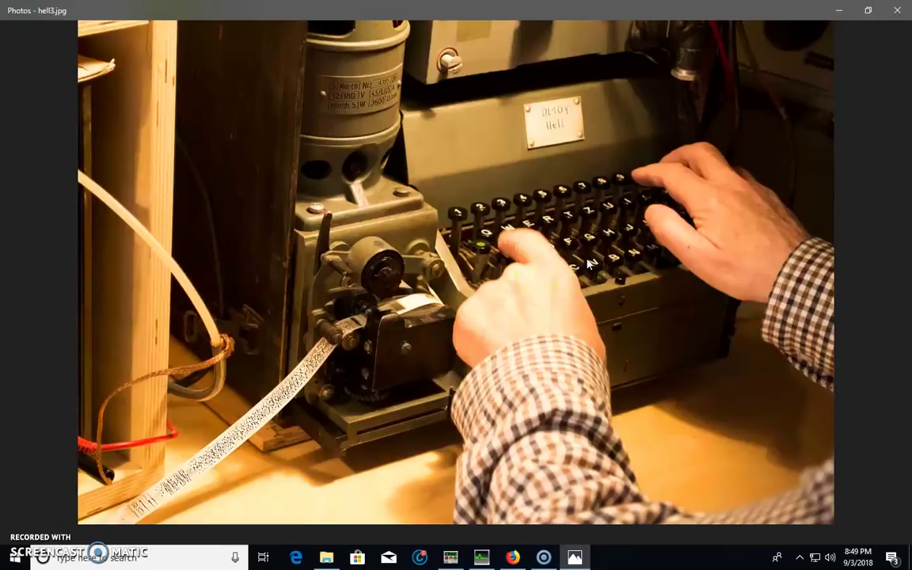
key("Right")
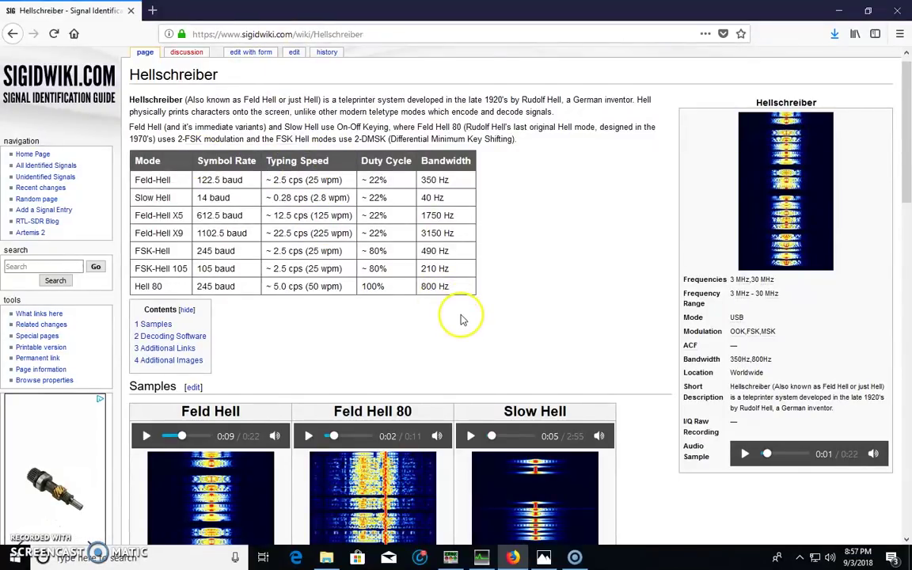
Step: Review the sigidwiki Hellschreiber mode table, then bring Digital Master 780 to the front
scroll(463, 320, "down", 3)
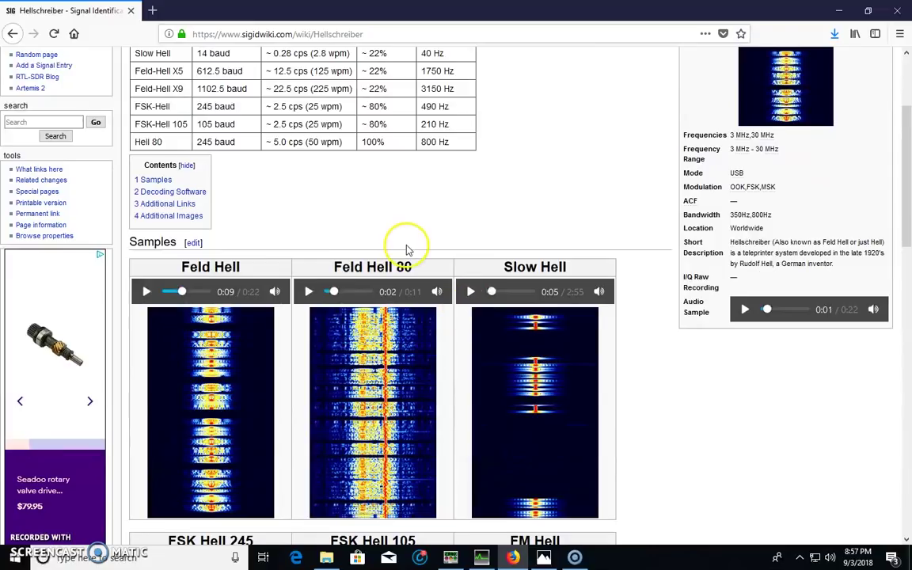
scroll(406, 249, "up", 2)
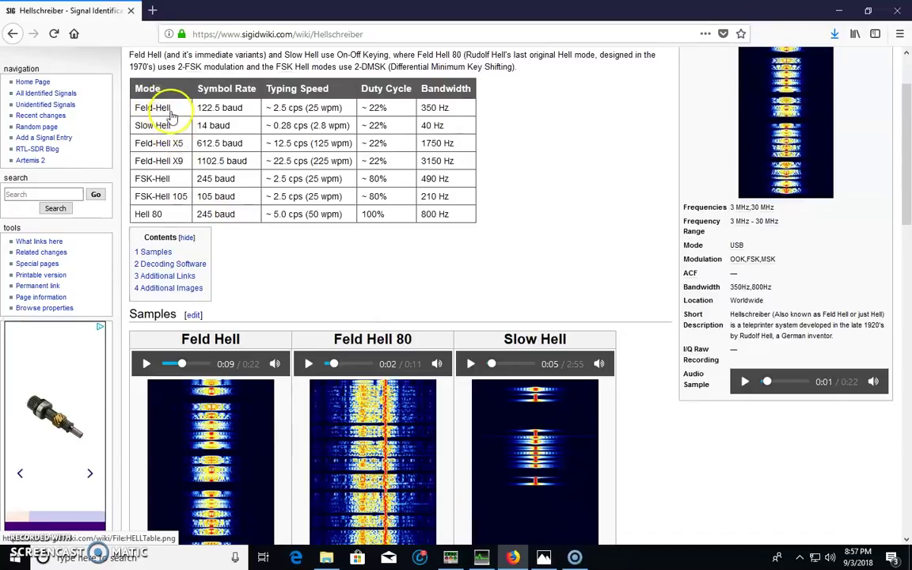
left_click(483, 554)
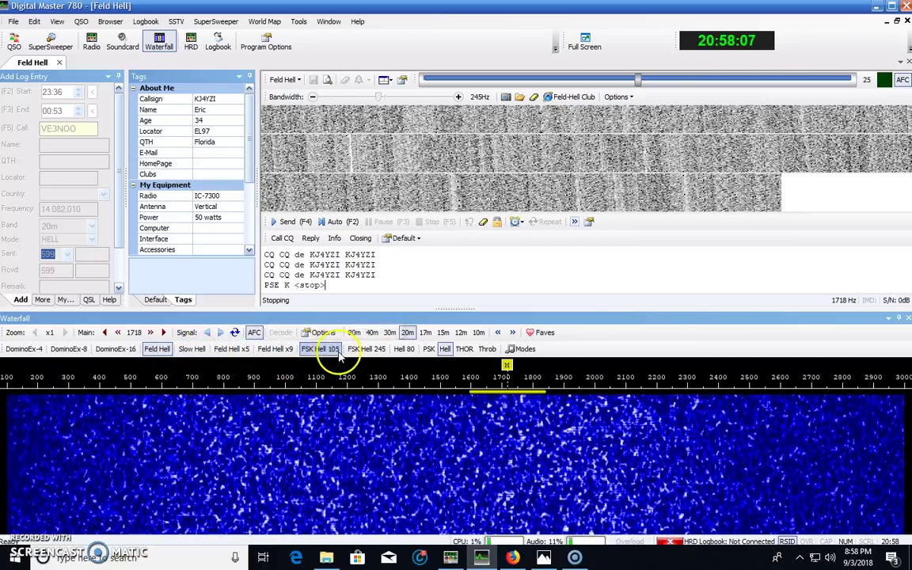
Step: Minimize Digital Master 780 to return to the Hellschreiber wiki page
left_click(877, 8)
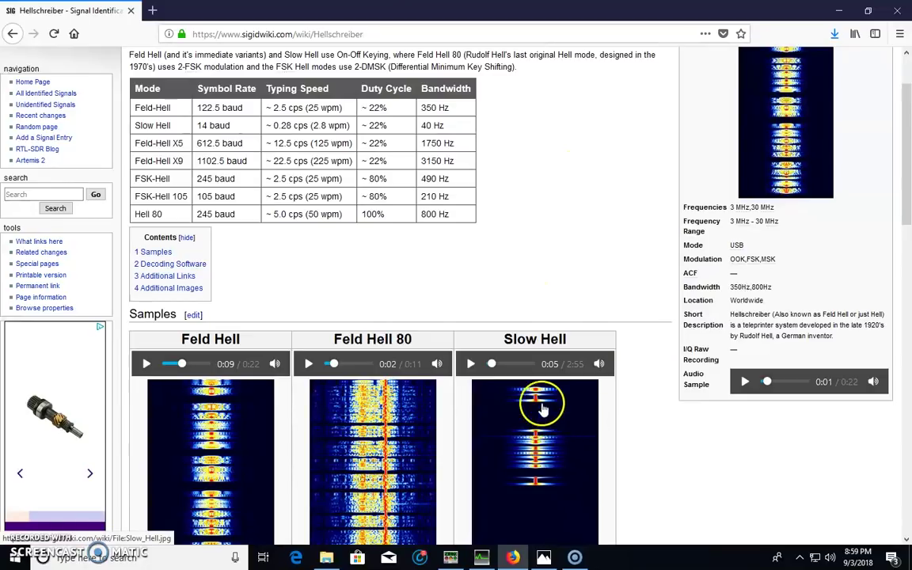
Step: Play the Slow Hell sample, pause it at 0:15, and return to the mode table
scroll(495, 391, "down", 1)
scroll(332, 291, "down", 3)
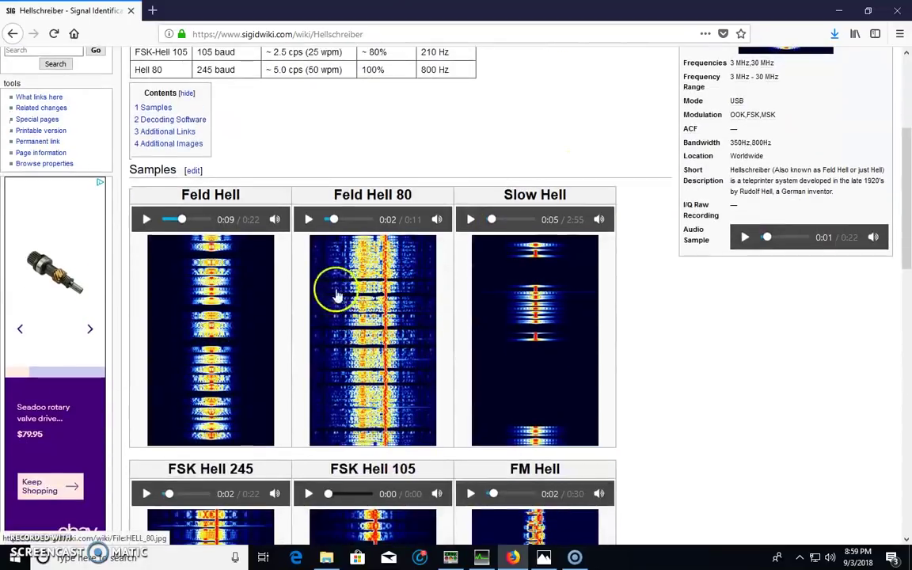
scroll(382, 350, "down", 7)
scroll(415, 366, "down", 2)
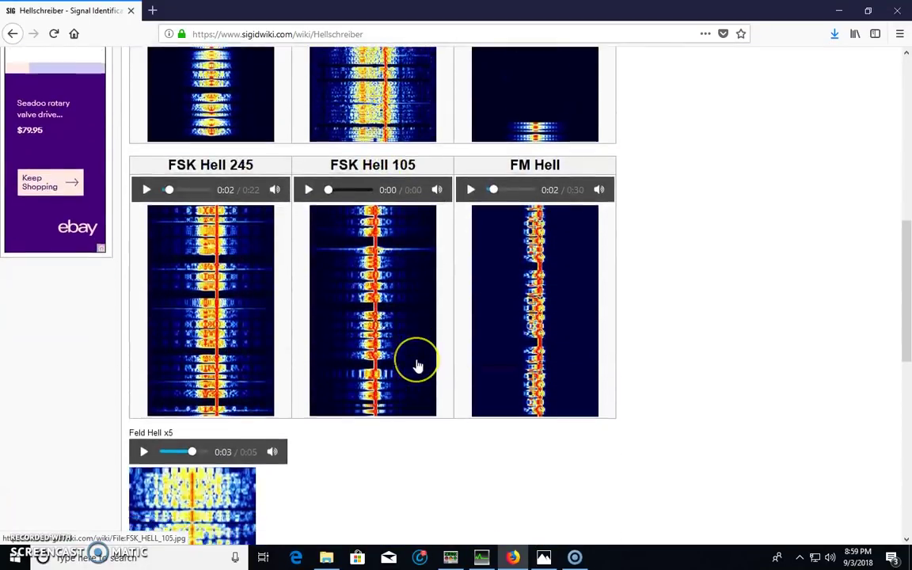
scroll(418, 367, "up", 7)
scroll(475, 372, "up", 2)
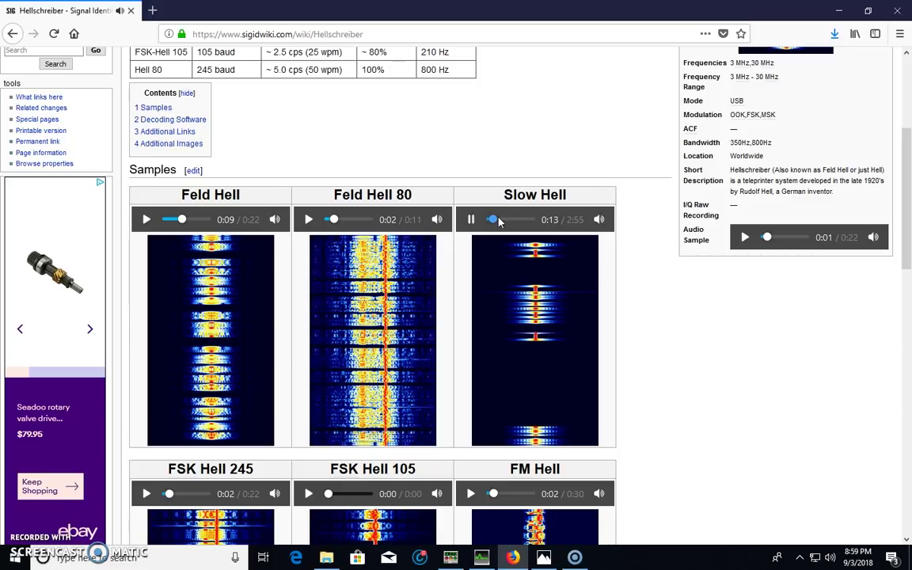
left_click(477, 220)
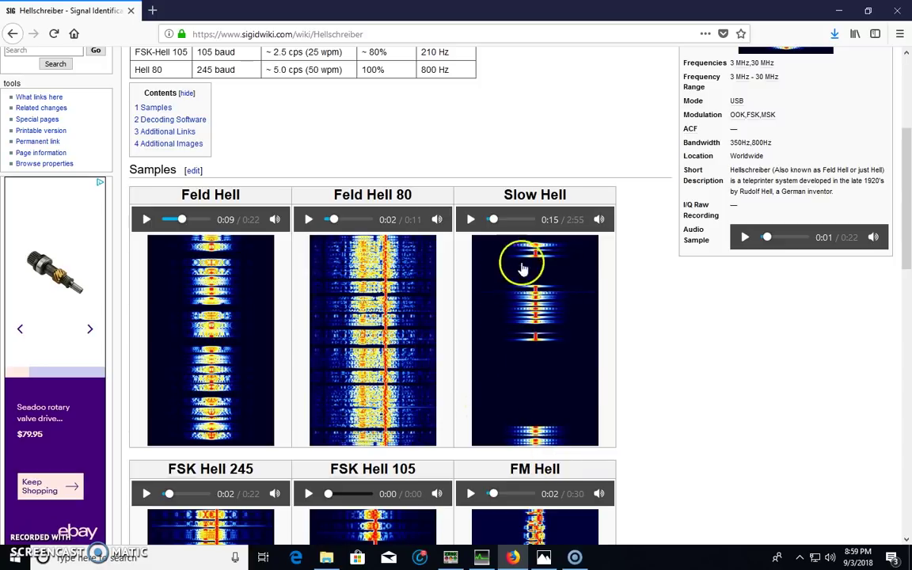
scroll(505, 309, "up", 3)
scroll(507, 319, "up", 2)
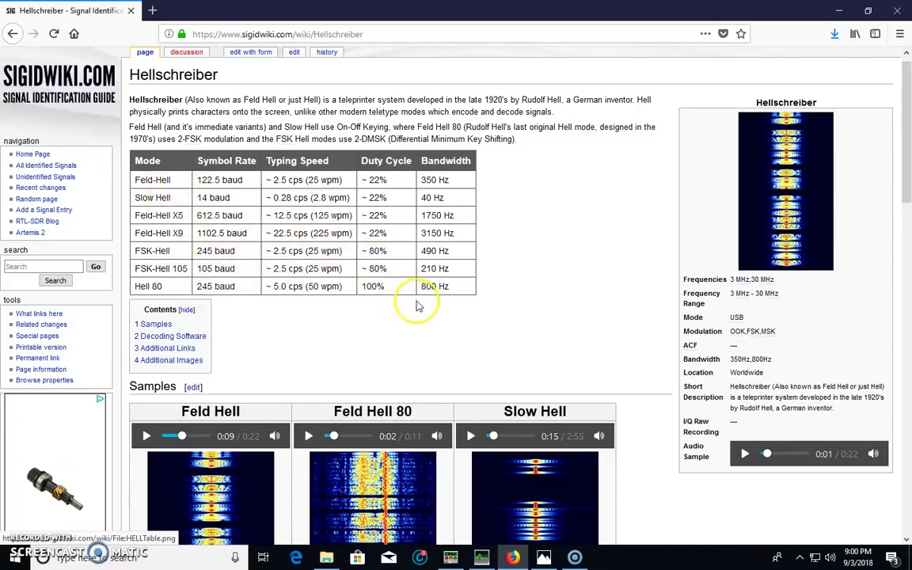
Step: Scroll down the Hellschreiber page, then back up to the Feld-Hell, Slow Hell, FSK-Hell and Hell 80 table
scroll(418, 306, "down", 15)
scroll(428, 309, "down", 3)
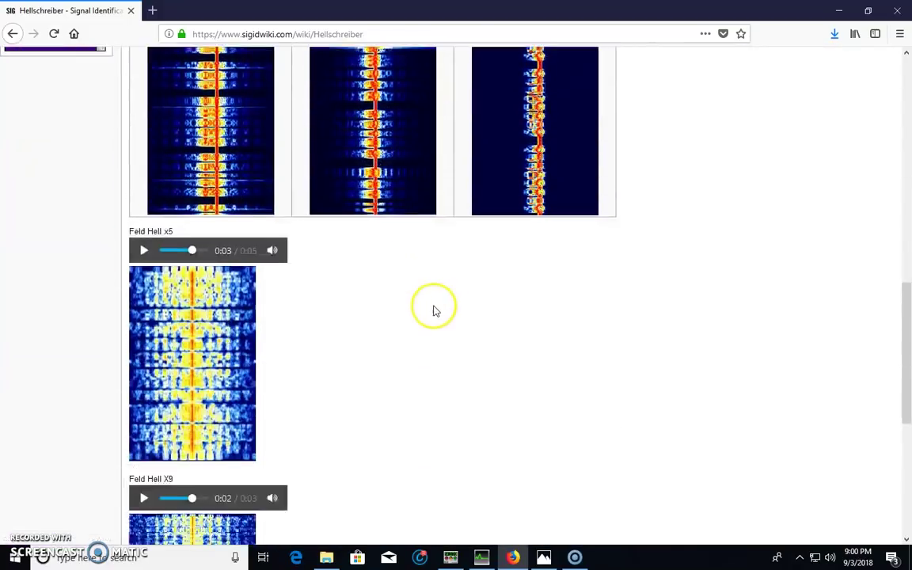
scroll(335, 325, "down", 3)
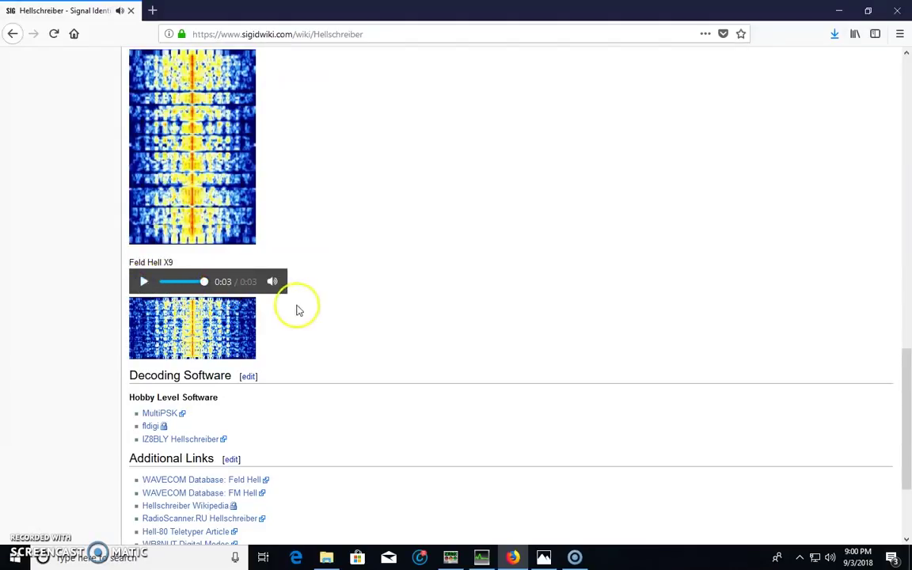
scroll(510, 340, "up", 5)
scroll(510, 340, "up", 10)
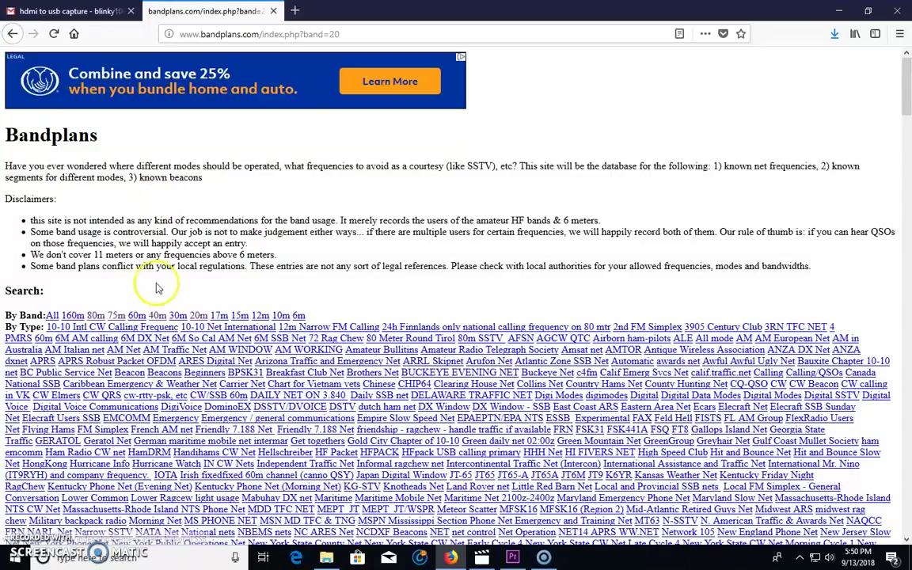
Step: Scroll down to the 20 m Bandplan table and highlight the 14063 Feld Hell and Hellschreiber rows
scroll(163, 296, "down", 5)
scroll(166, 316, "down", 3)
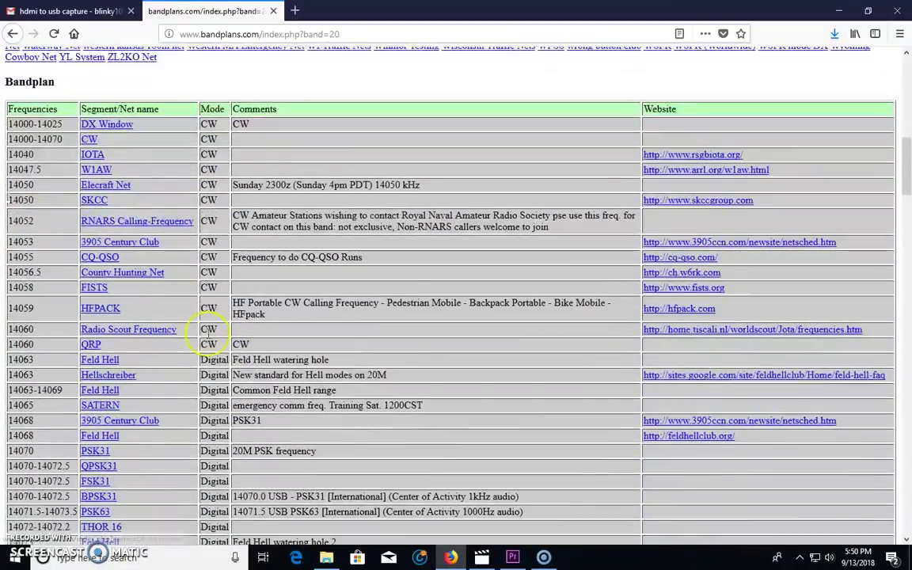
scroll(342, 412, "down", 1)
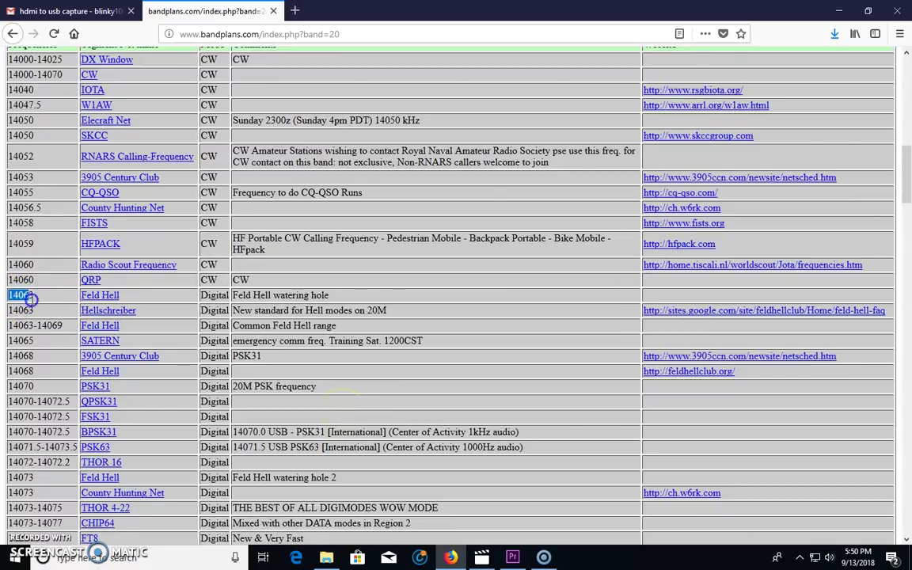
left_click_drag(32, 298, 47, 327)
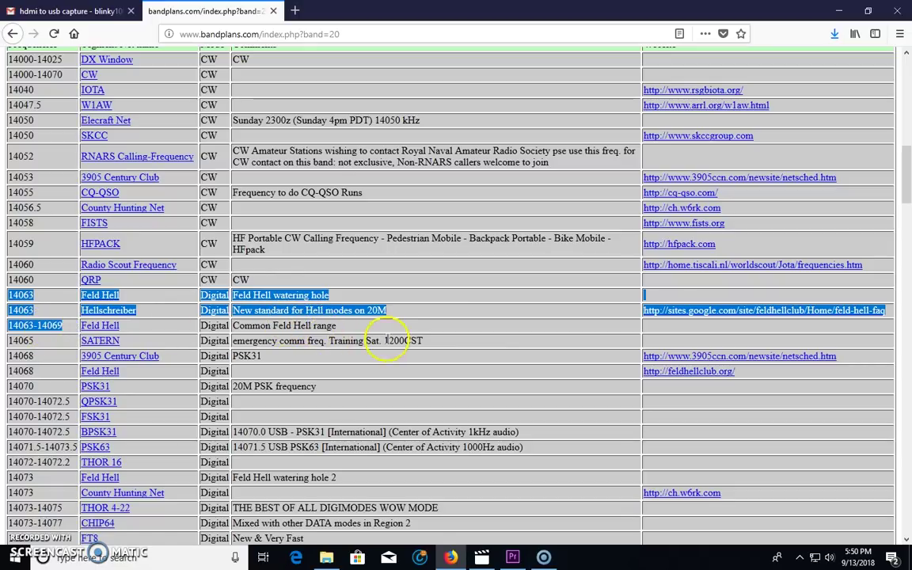
left_click(332, 273)
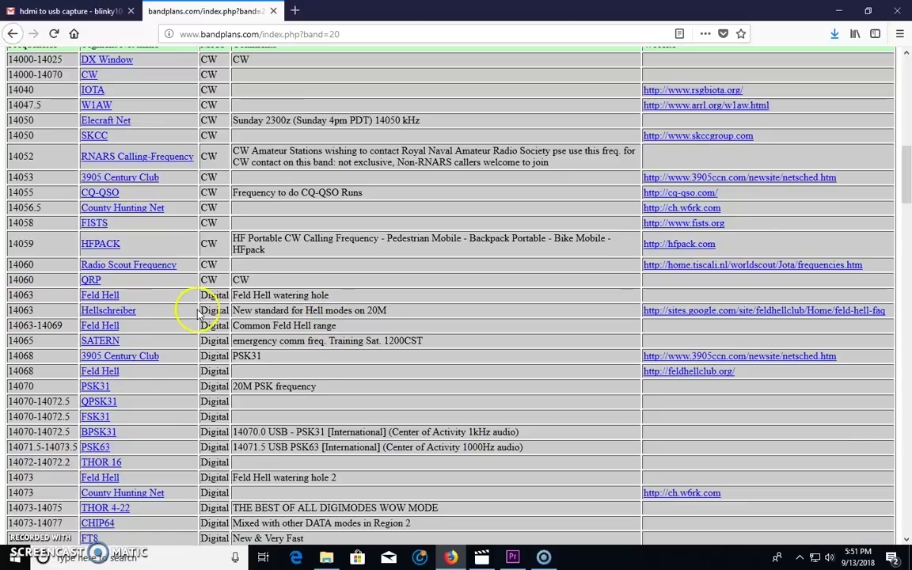
Step: Highlight the Feld Hell watering hole 2 comment at 14073, then clear it
left_click_drag(232, 477, 331, 478)
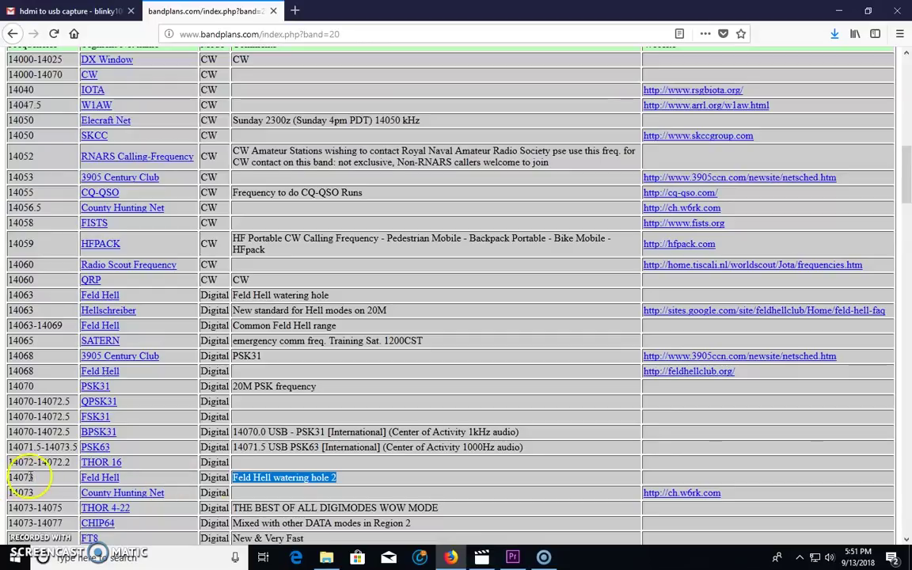
scroll(35, 480, "down", 3)
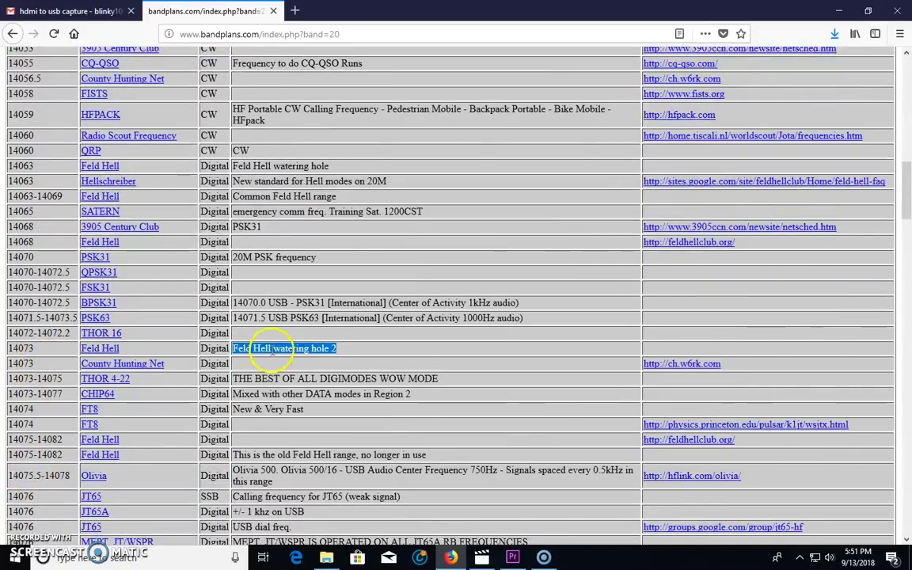
left_click(248, 349)
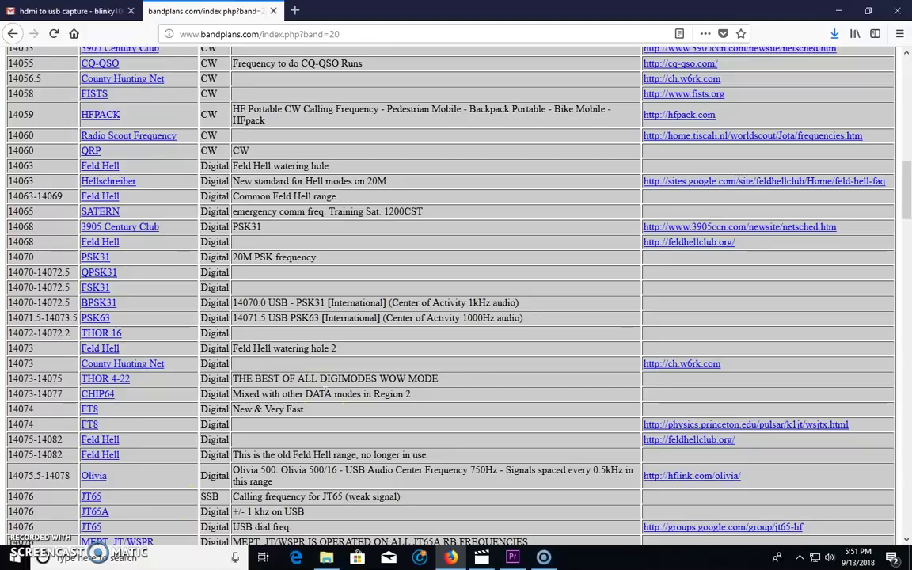
scroll(241, 364, "up", 2)
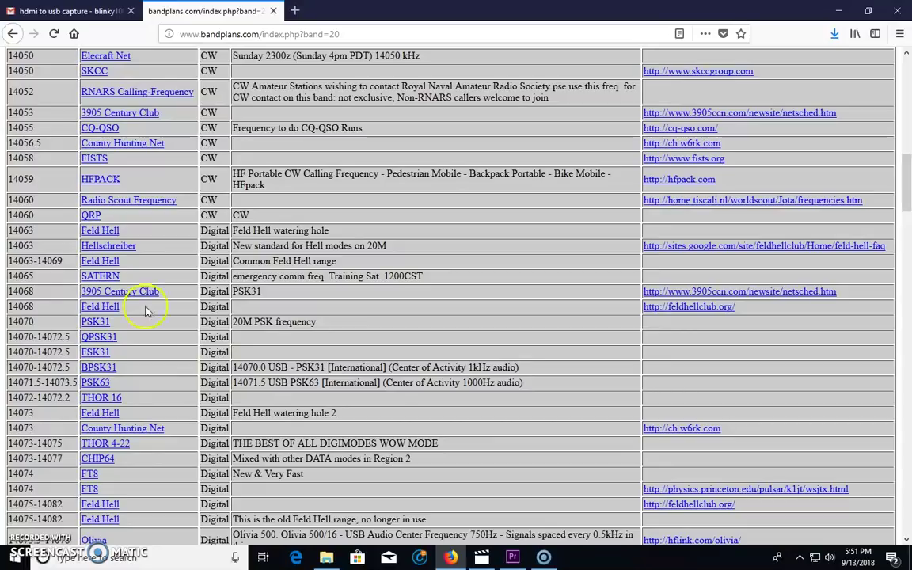
scroll(71, 348, "down", 3)
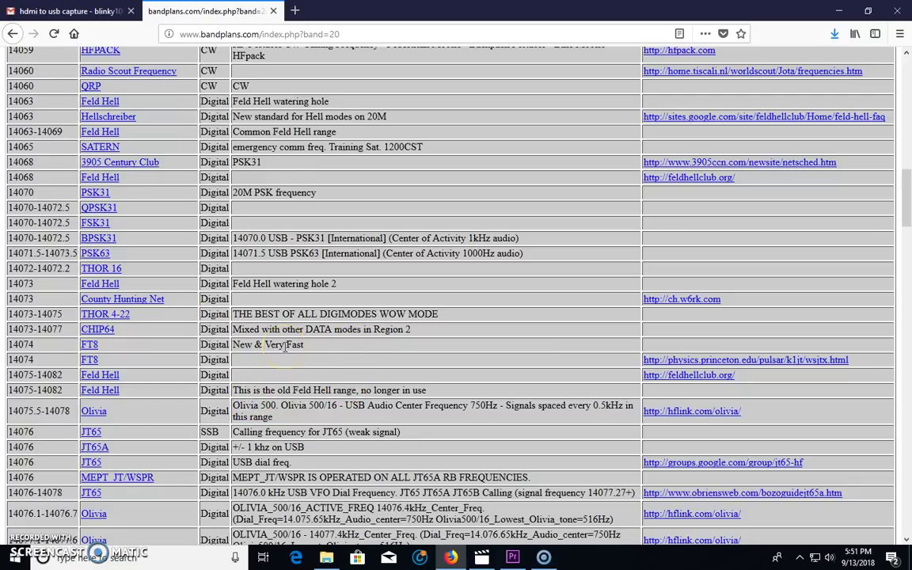
scroll(37, 253, "up", 2)
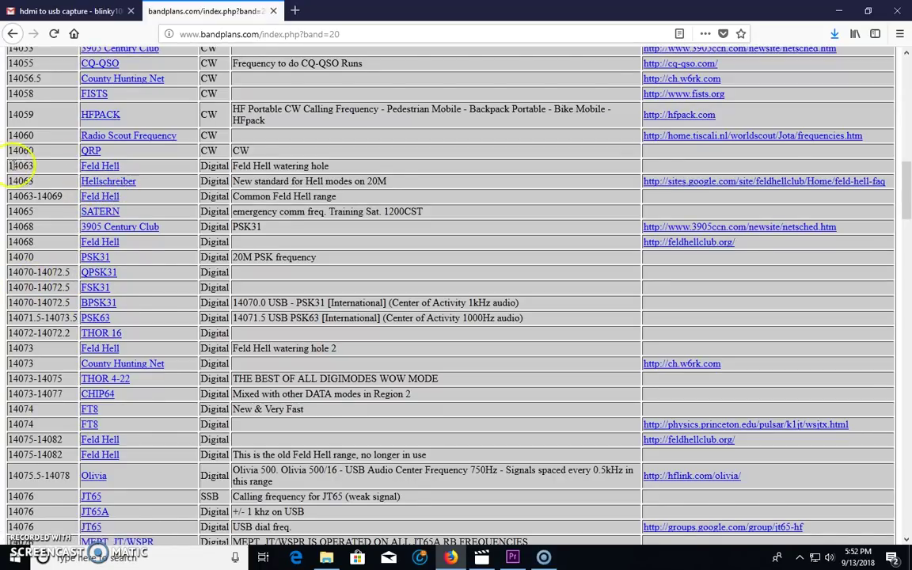
Step: Highlight the 14063 Feld Hell and Hellschreiber rows again and scroll through the 20 m table
left_click_drag(16, 166, 48, 196)
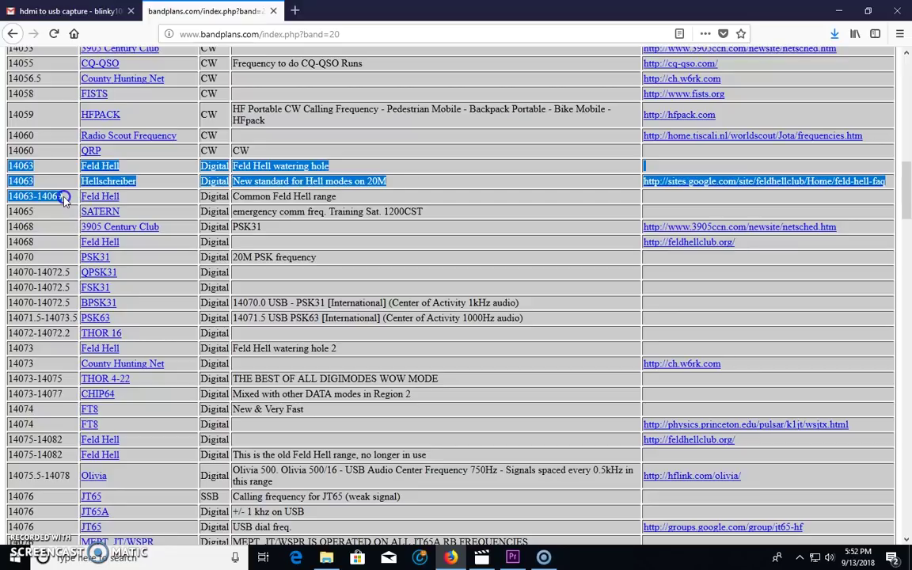
left_click(58, 364)
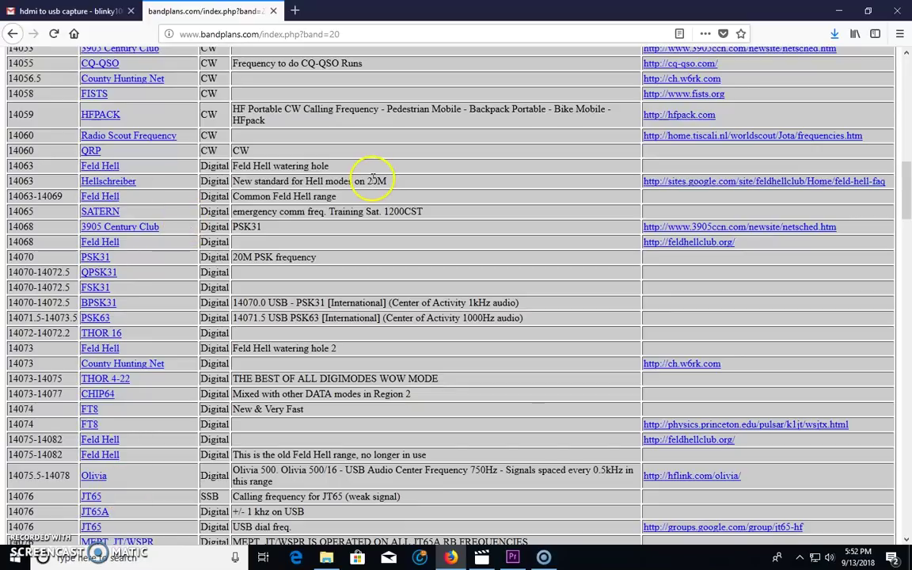
scroll(285, 166, "down", 5)
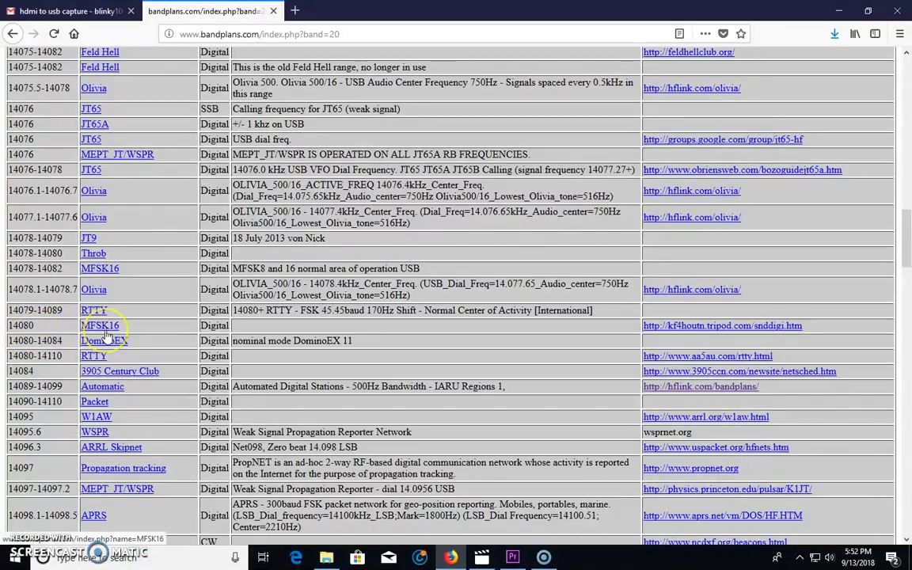
scroll(119, 309, "up", 5)
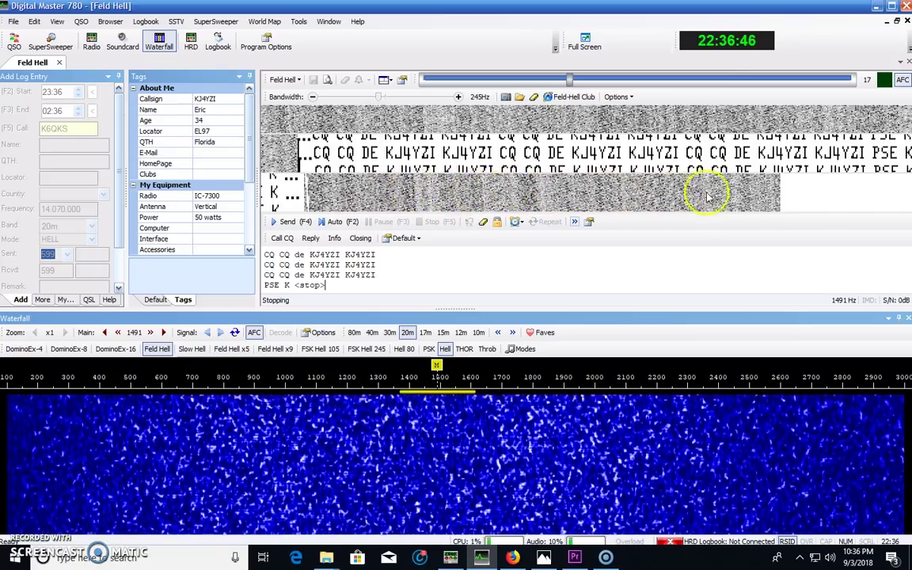
left_click(647, 194)
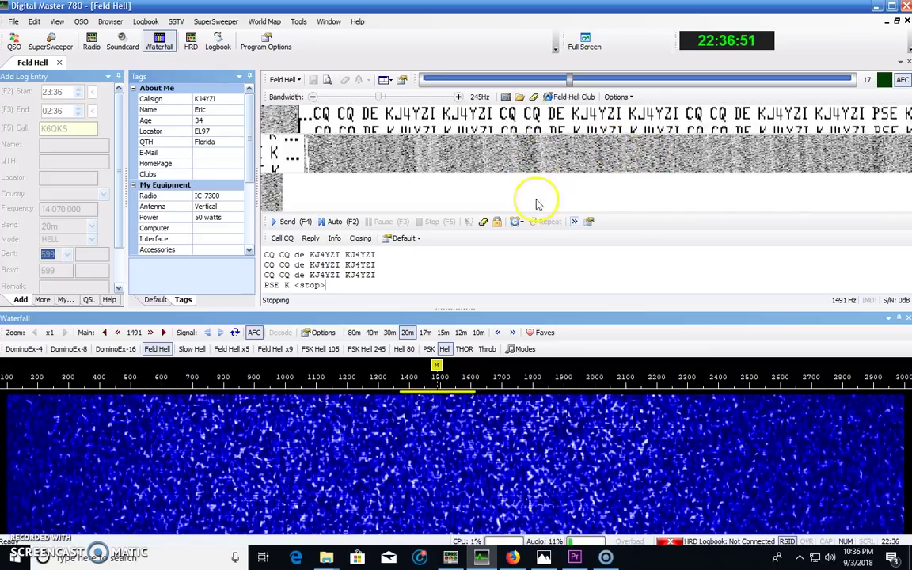
left_click(541, 205)
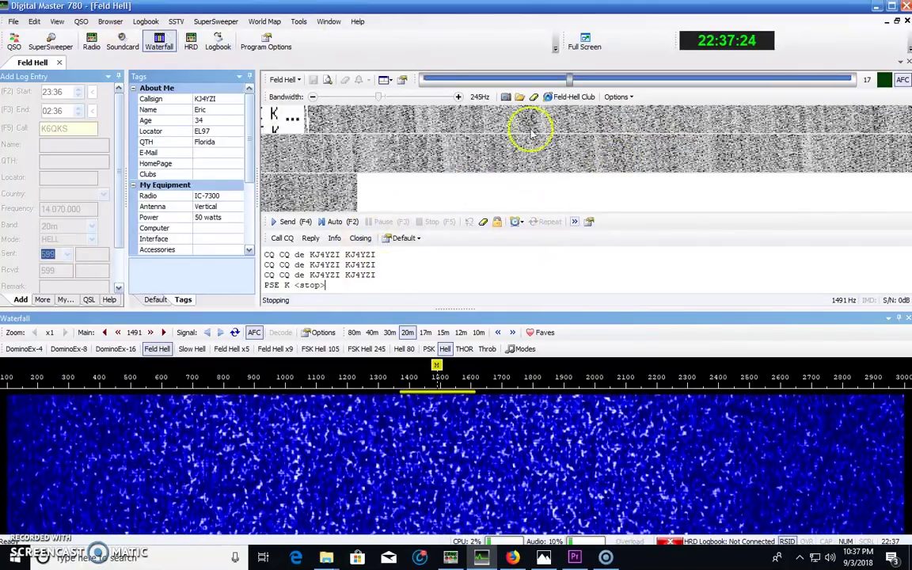
Step: Transmit a Feld Hell 'CQ x 2' call and stop the transmission
left_click(284, 239)
left_click(301, 265)
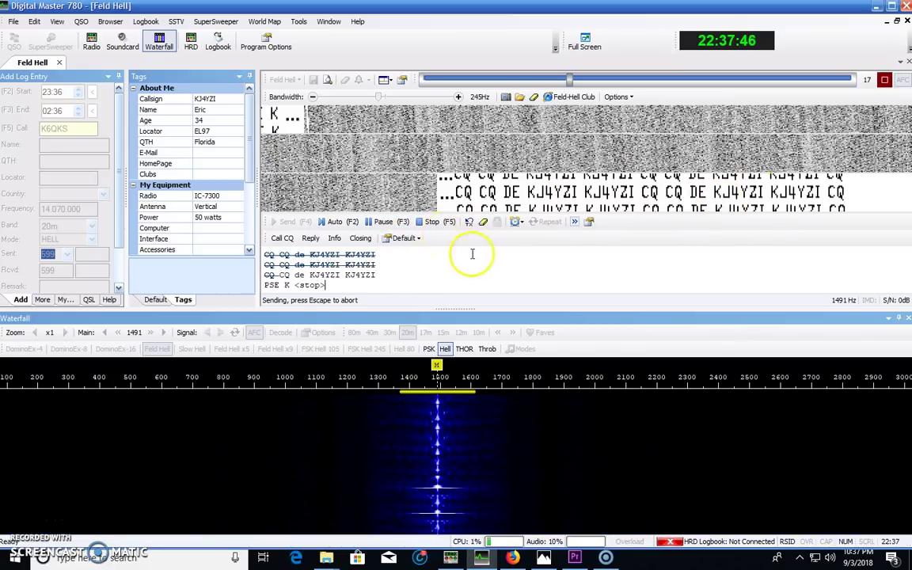
left_click(432, 221)
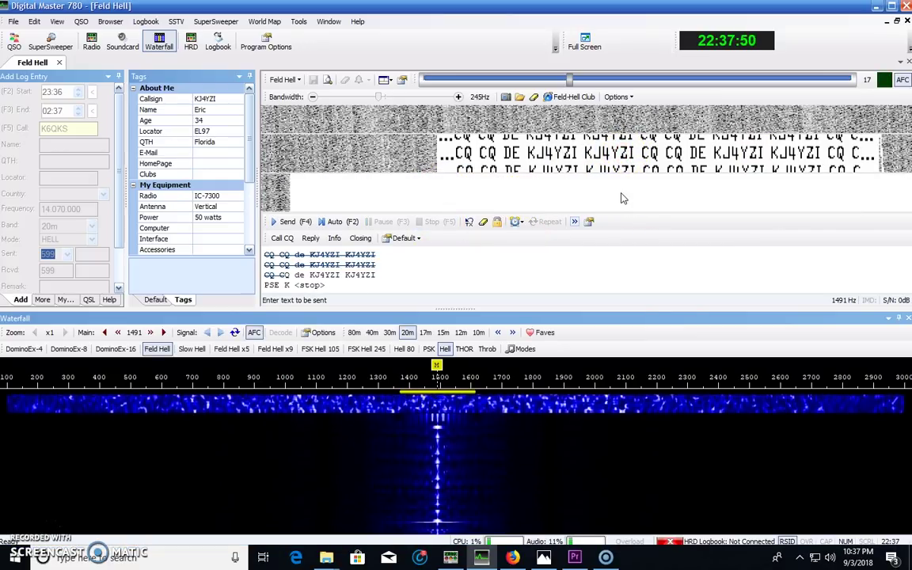
mouse_move(597, 189)
left_mouse_down()
mouse_move(336, 149)
mouse_move(804, 135)
left_mouse_up()
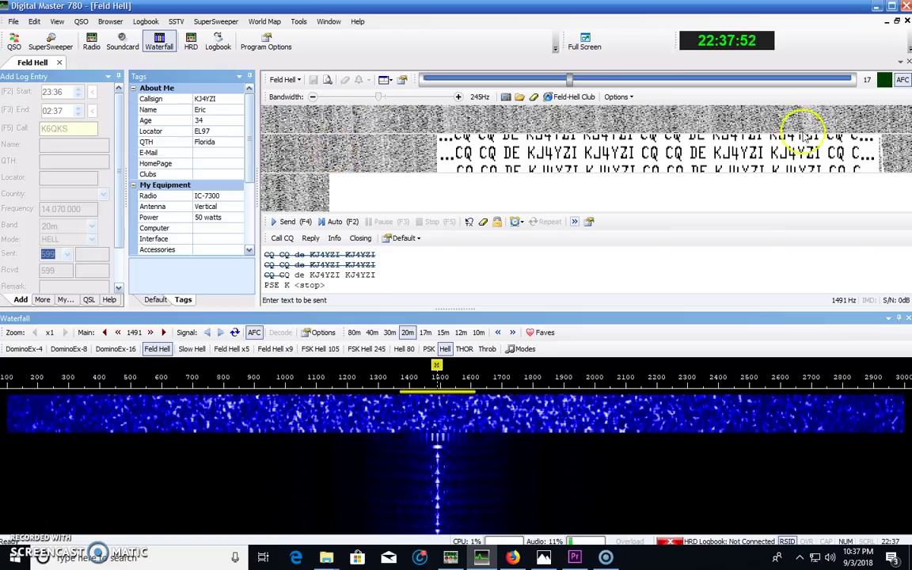